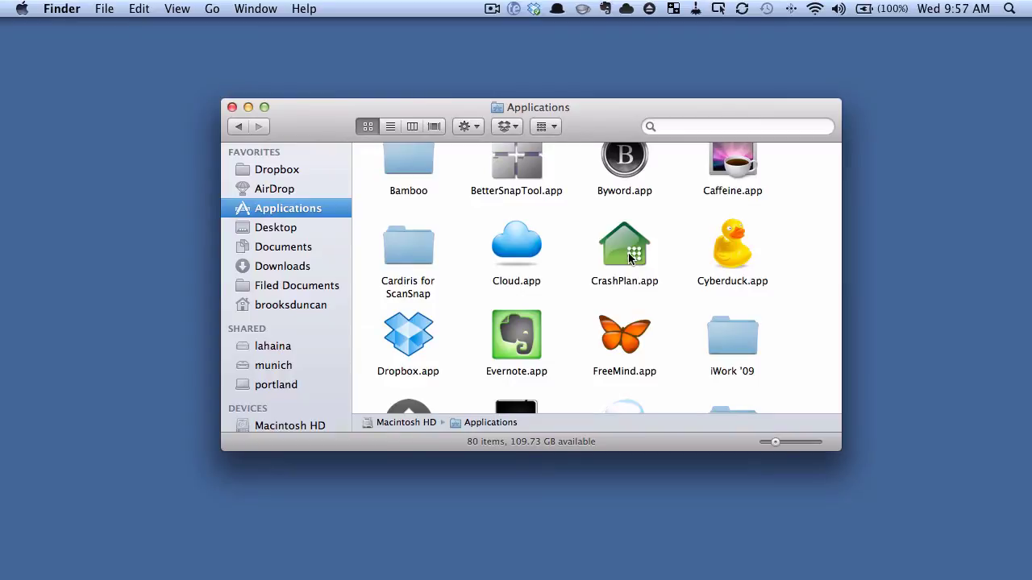
- Launch CrashPlan, reposition its window, and show the General settings for this computer
double_click(629, 256)
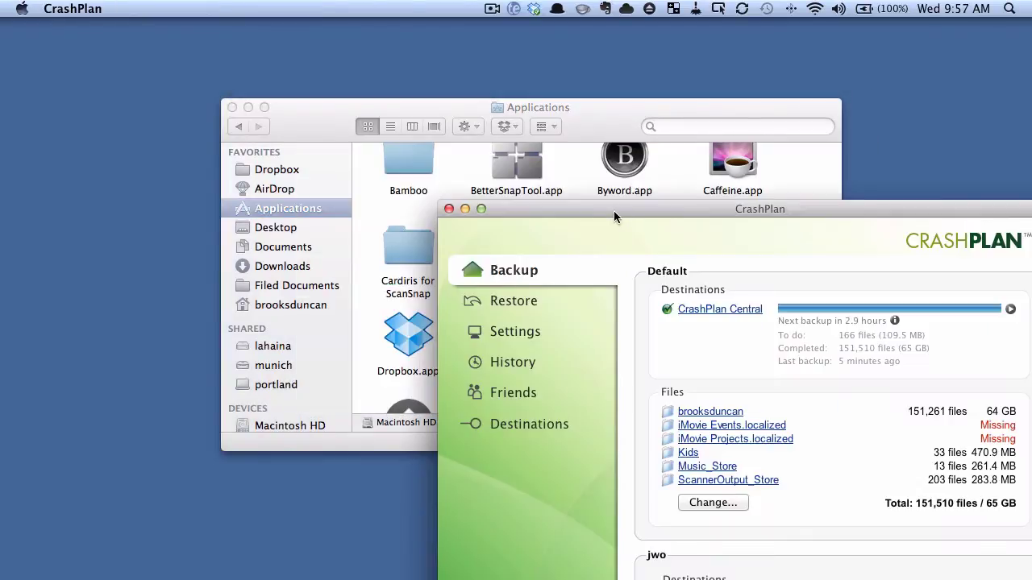
left_click_drag(613, 210, 371, 66)
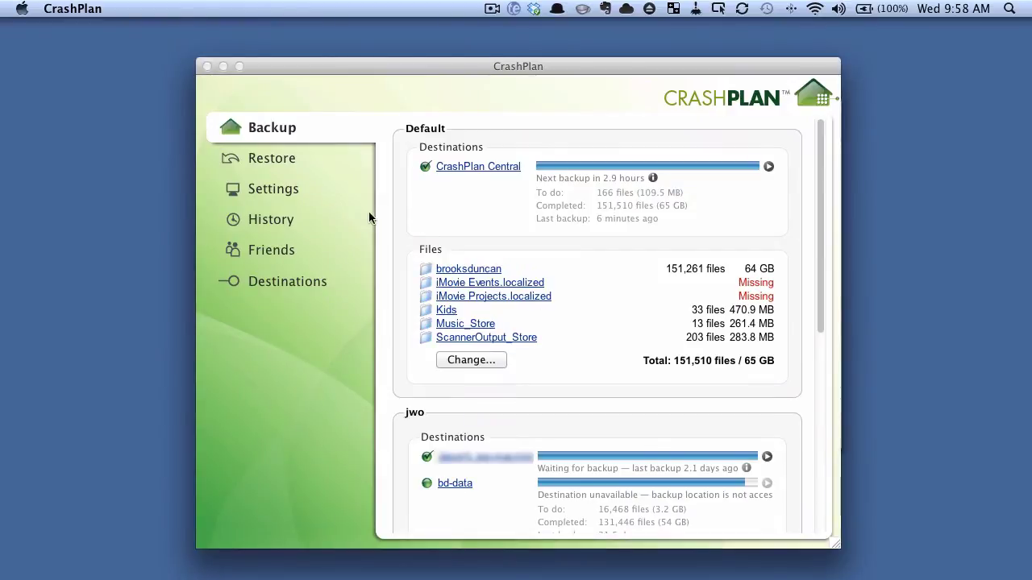
left_click_drag(338, 179, 287, 161)
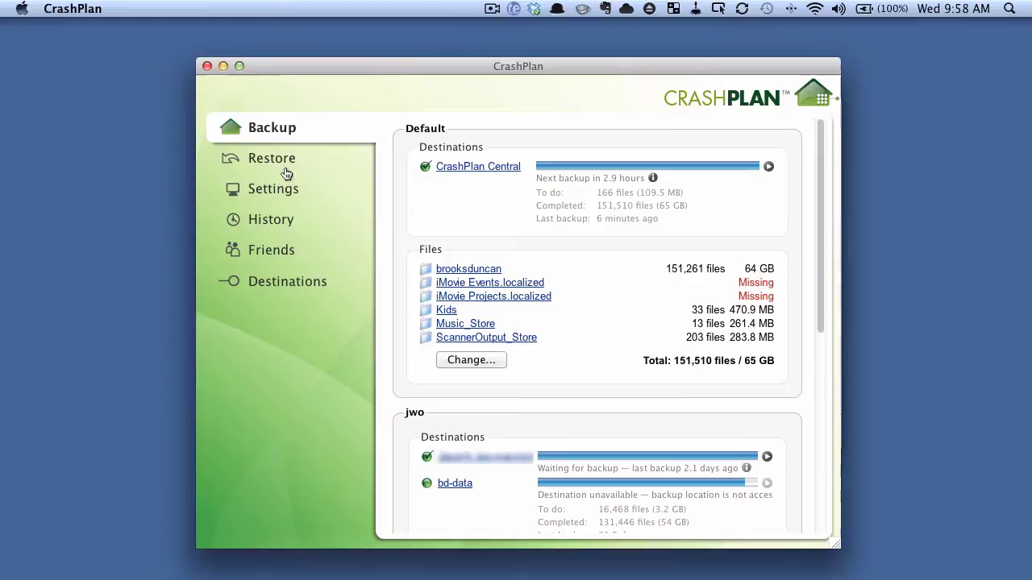
left_click(272, 199)
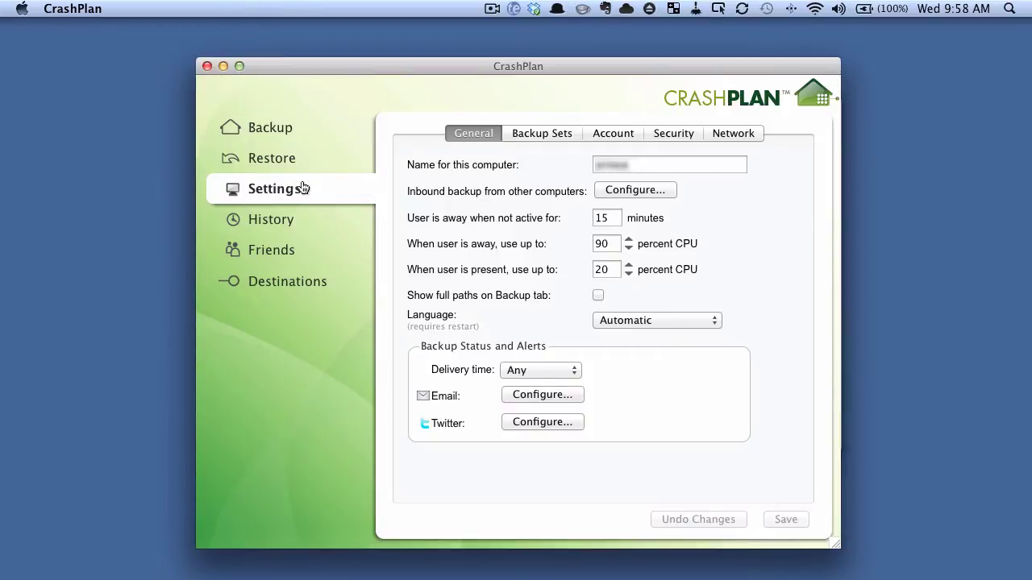
- Show the Default backup set's settings, down to its schedule and daily 3:00 AM verification
left_click(532, 136)
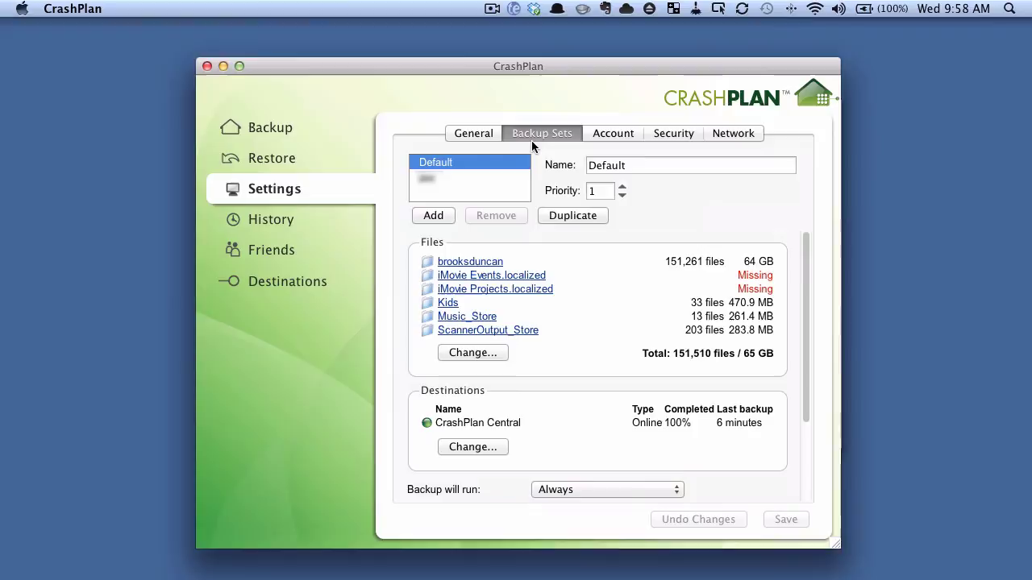
scroll(627, 408, "down", 3)
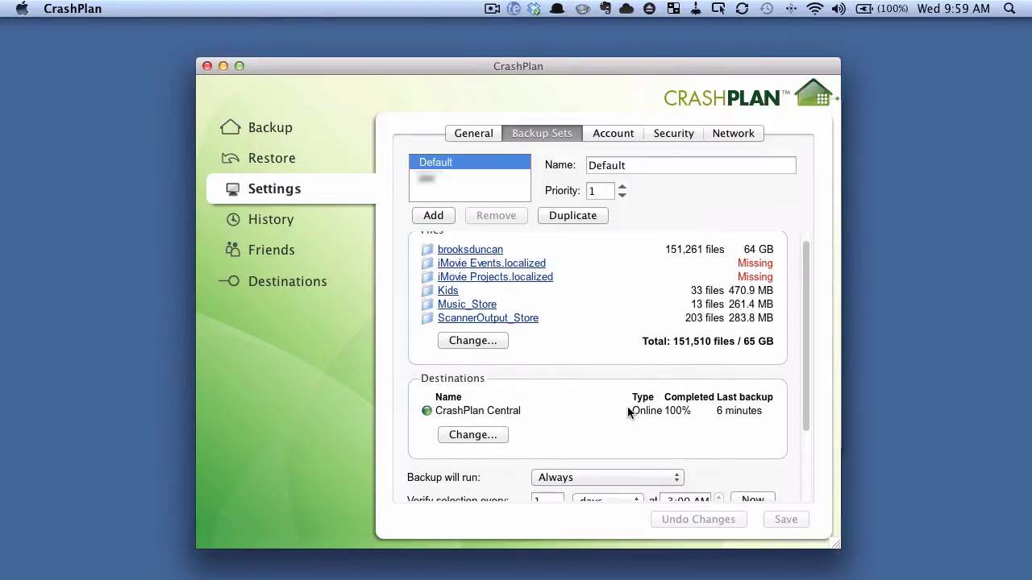
scroll(628, 410, "down", 2)
scroll(628, 409, "down", 2)
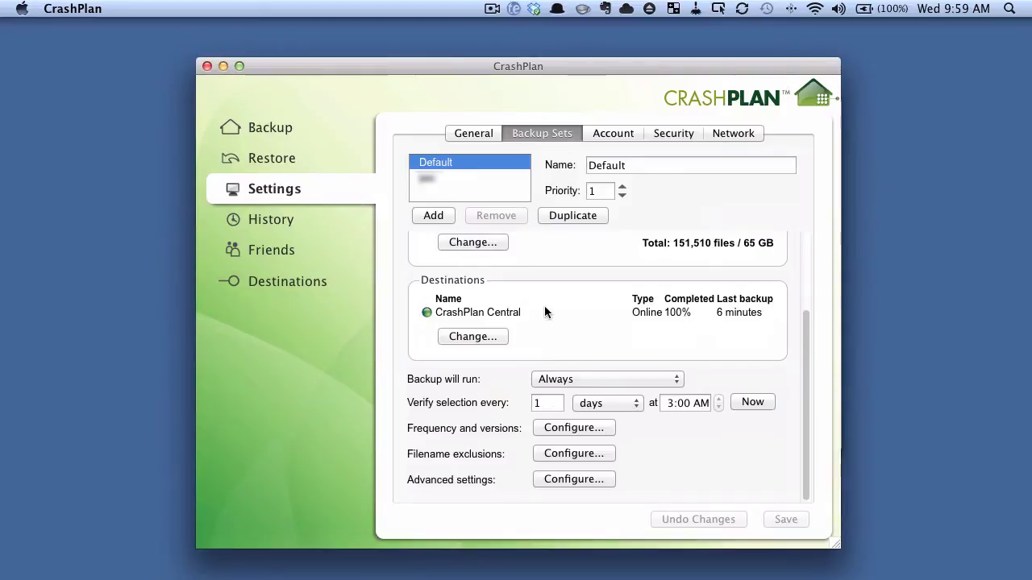
mouse_move(430, 360)
left_mouse_down()
mouse_move(385, 413)
mouse_move(425, 366)
left_mouse_up()
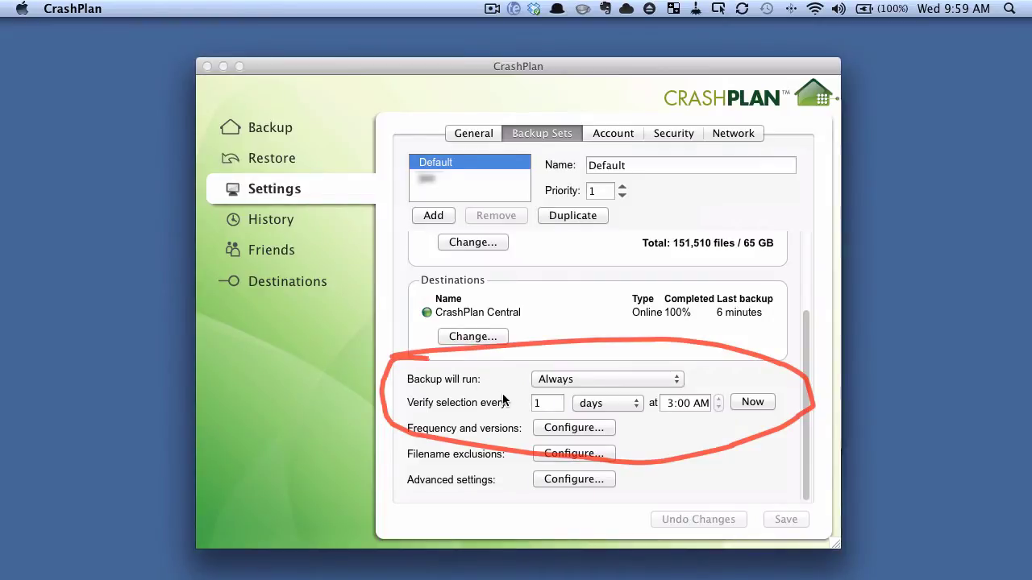
key("Escape")
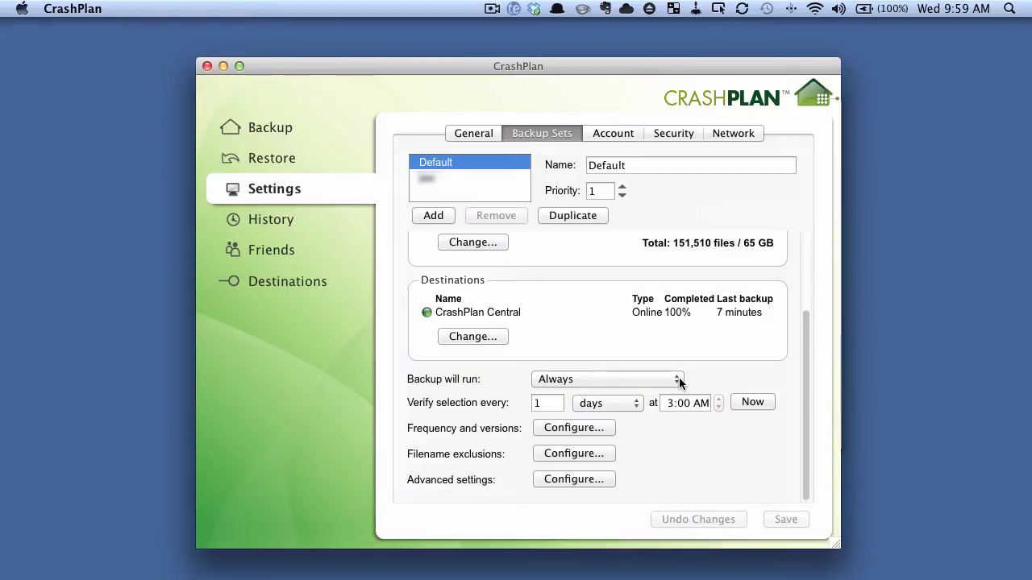
- Try restricting the Default set's backups to between specified times
left_click(679, 380)
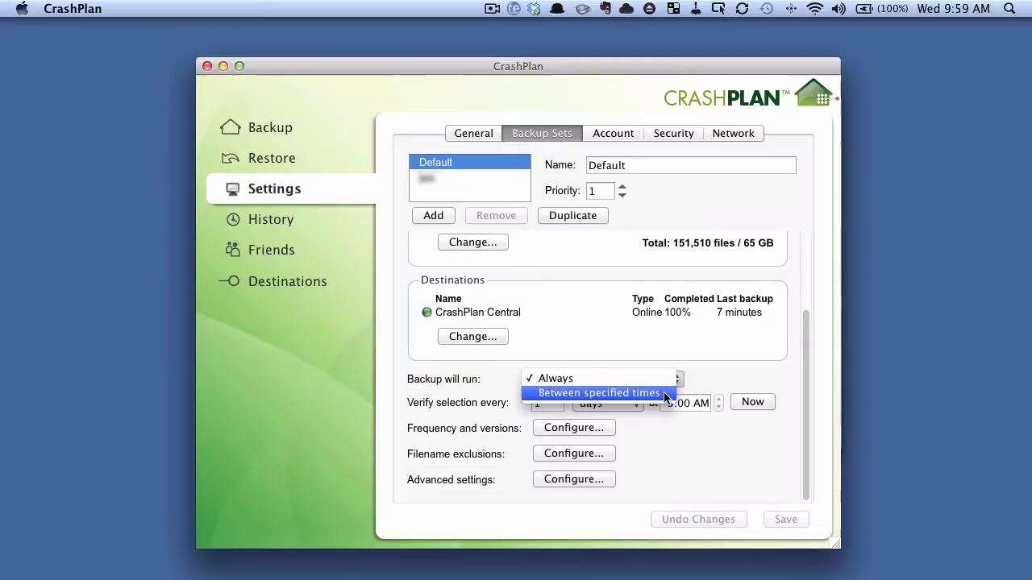
left_click(666, 395)
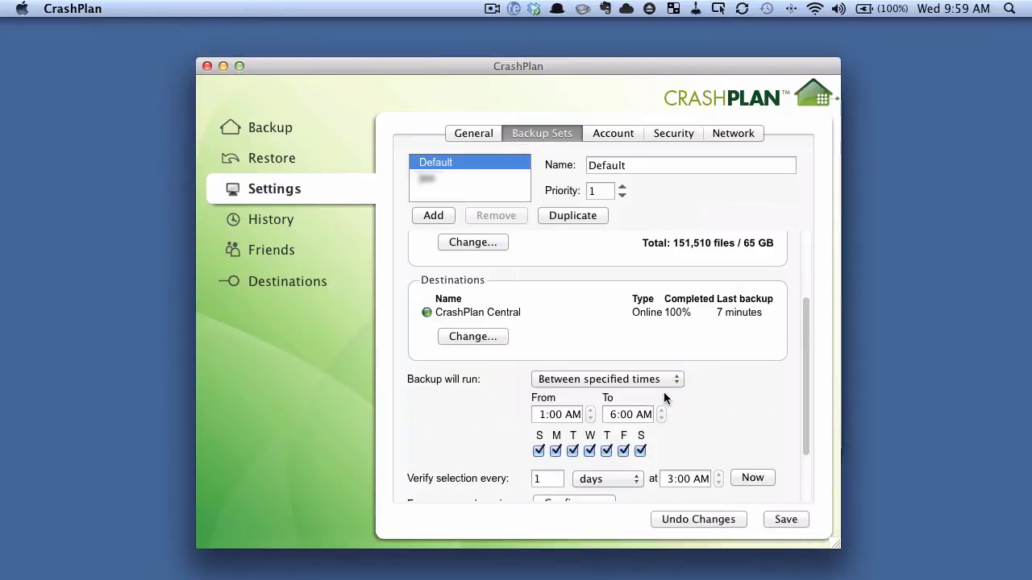
scroll(783, 412, "down", 2)
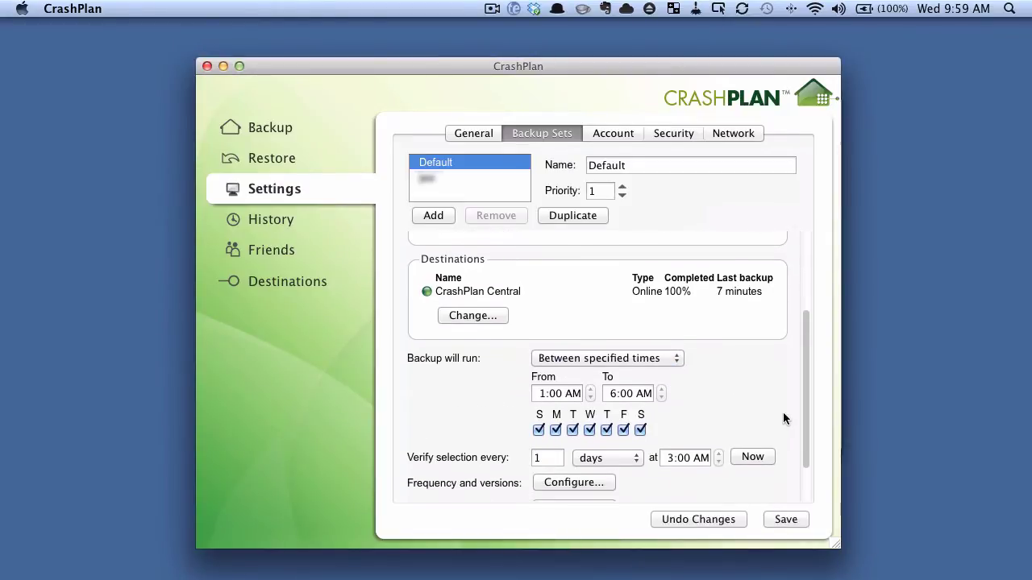
mouse_move(539, 329)
left_mouse_down()
mouse_move(692, 380)
mouse_move(485, 340)
left_mouse_up()
scroll(565, 371, "down", 1)
scroll(697, 429, "down", 2)
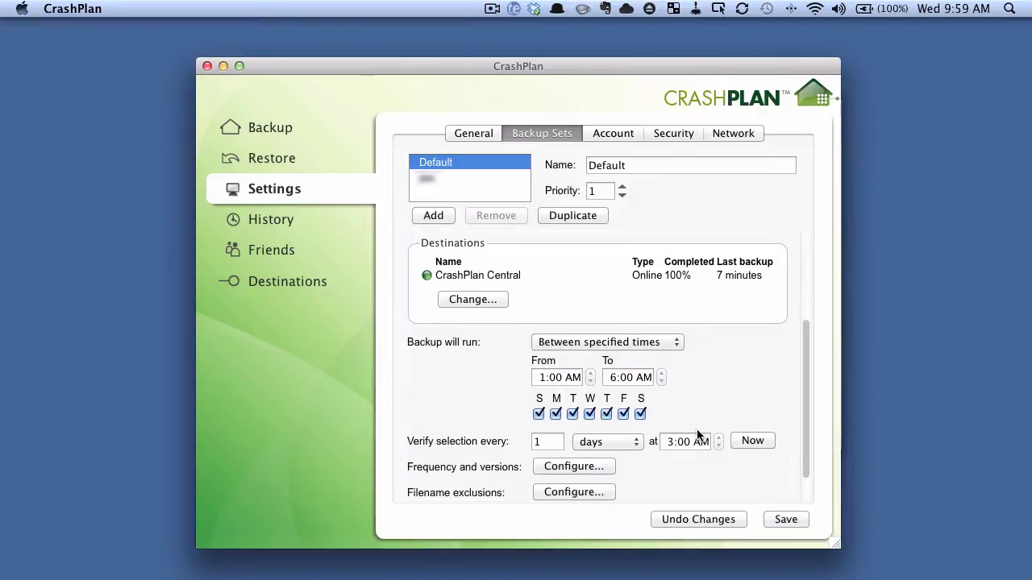
- Return the backup schedule to Always and open the Frequency and versions settings
left_click(677, 342)
left_click(564, 327)
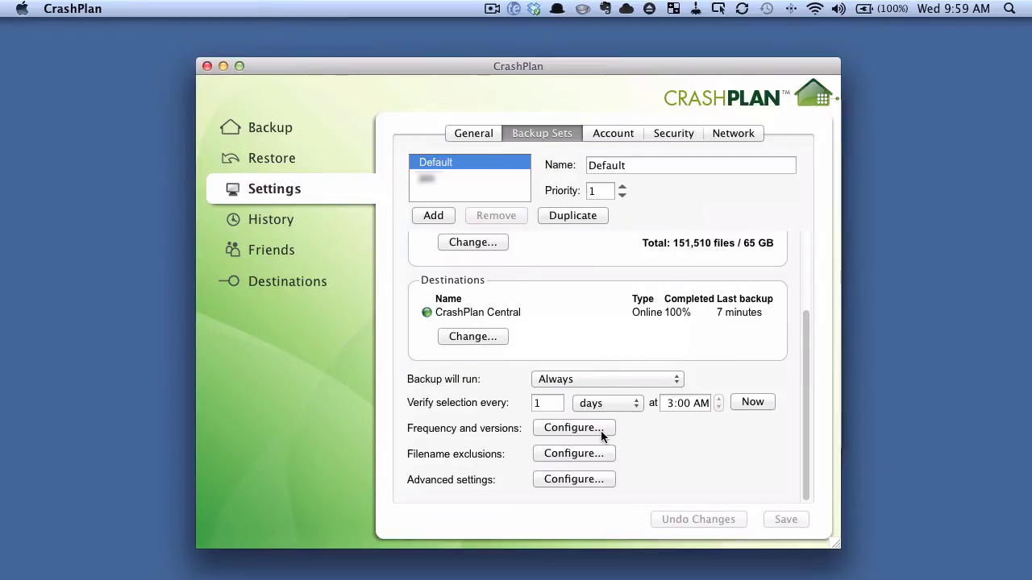
left_click(603, 428)
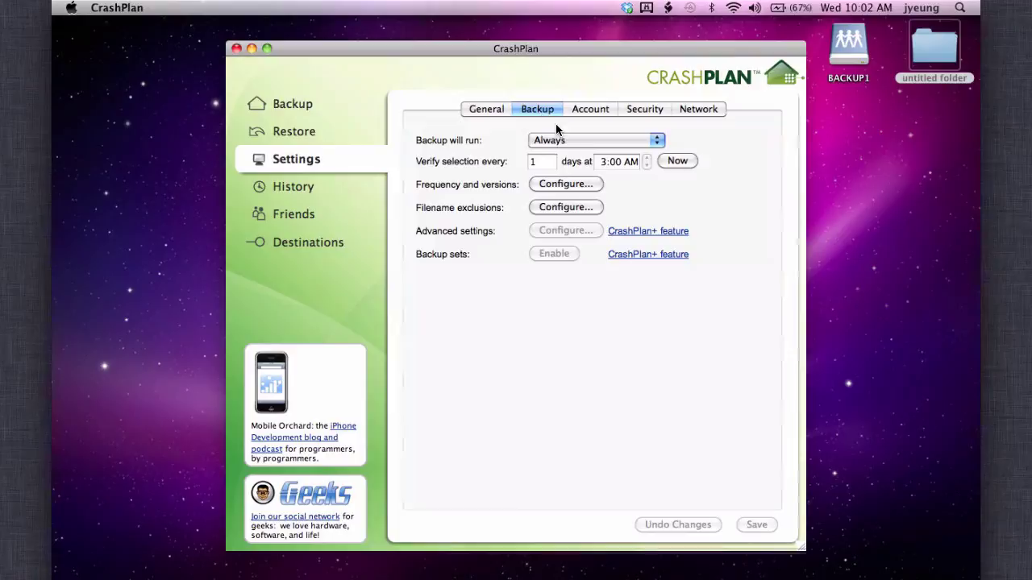
- Keep backups running Always and open Frequency and versions, showing versions every 3 hours
left_click(661, 141)
left_click(642, 150)
left_click(655, 137)
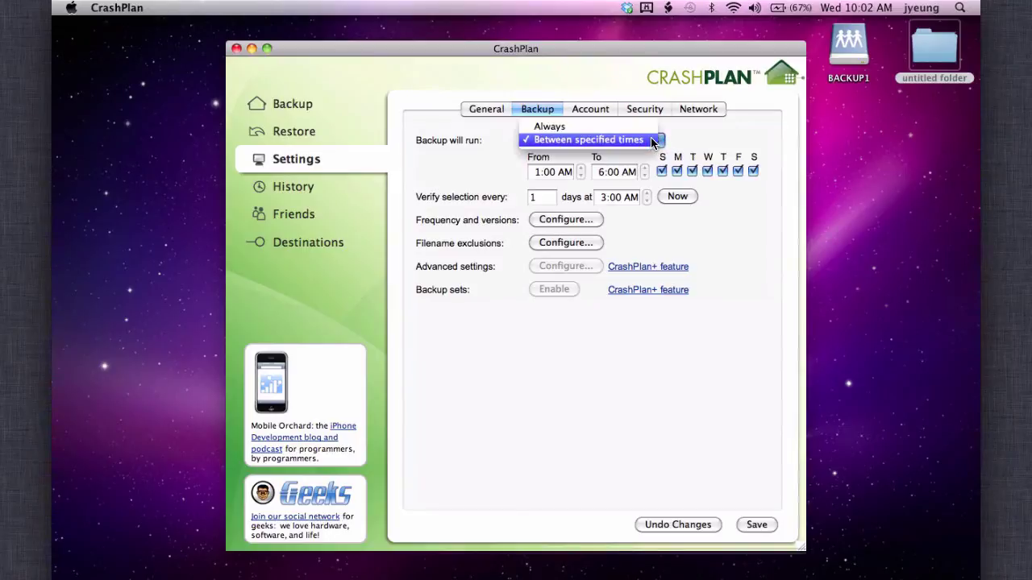
left_click(625, 125)
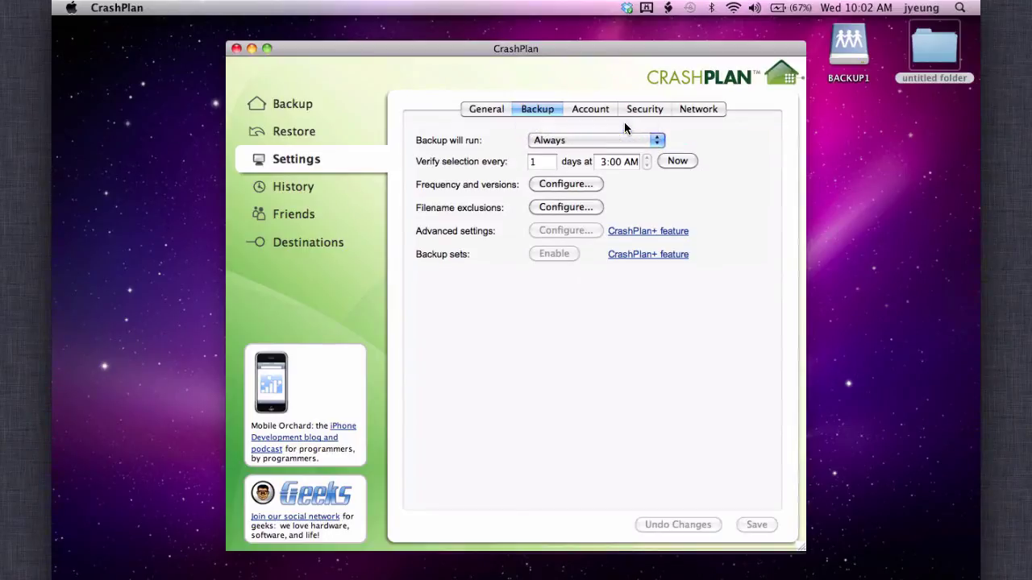
left_click(584, 184)
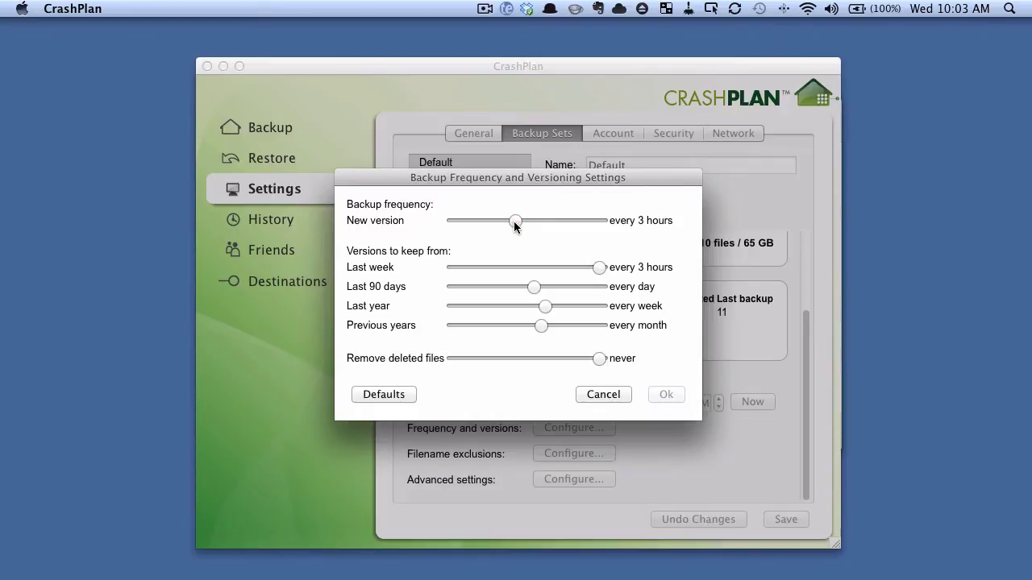
mouse_move(514, 220)
left_mouse_down()
mouse_move(495, 223)
mouse_move(604, 219)
left_mouse_up()
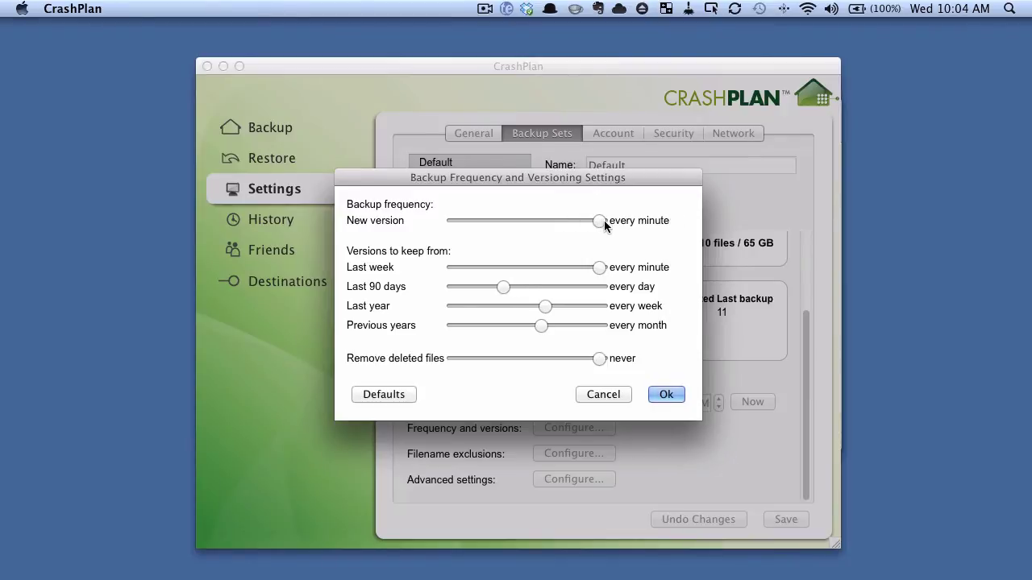
left_click_drag(600, 220, 516, 222)
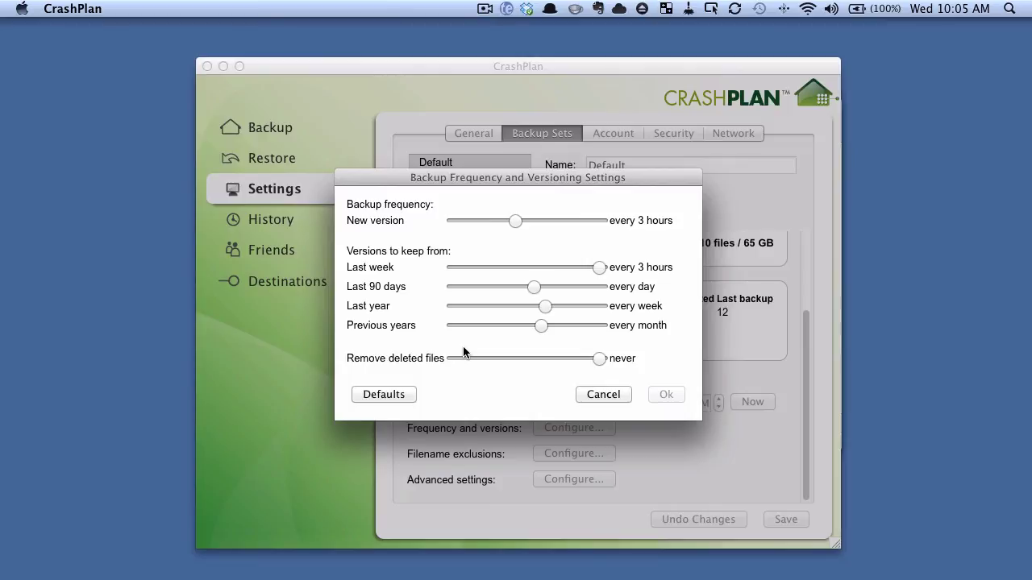
left_click(605, 395)
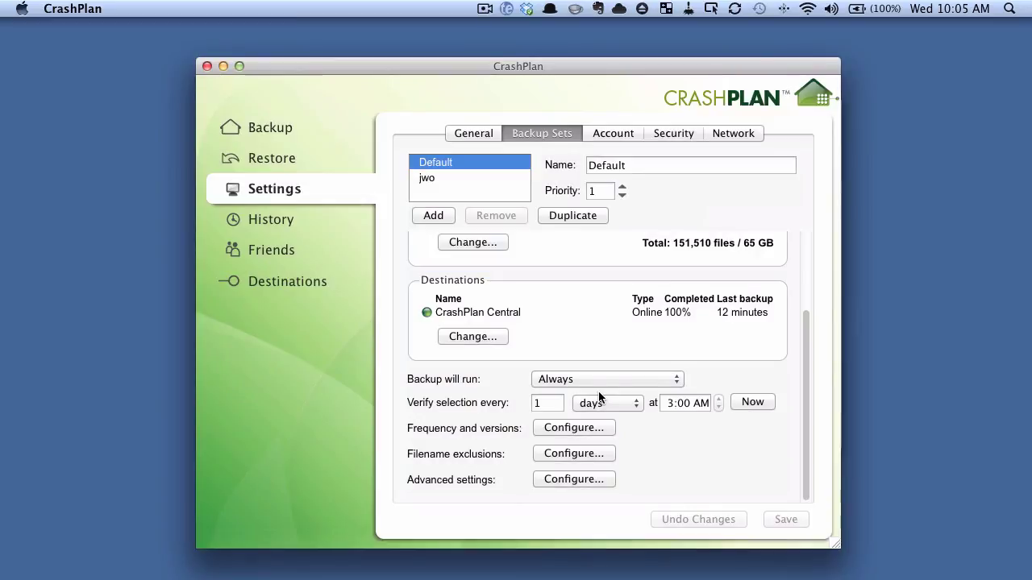